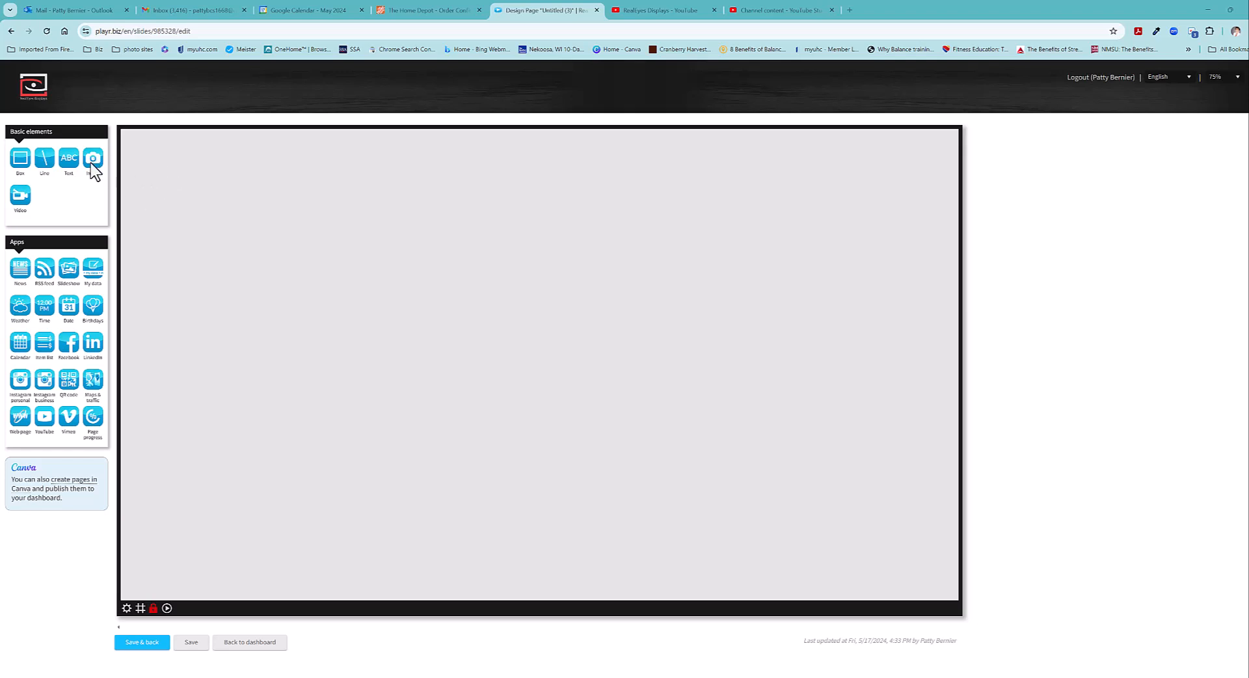
Add an image element to the page and look through the background folders of the system images
left_click(92, 159)
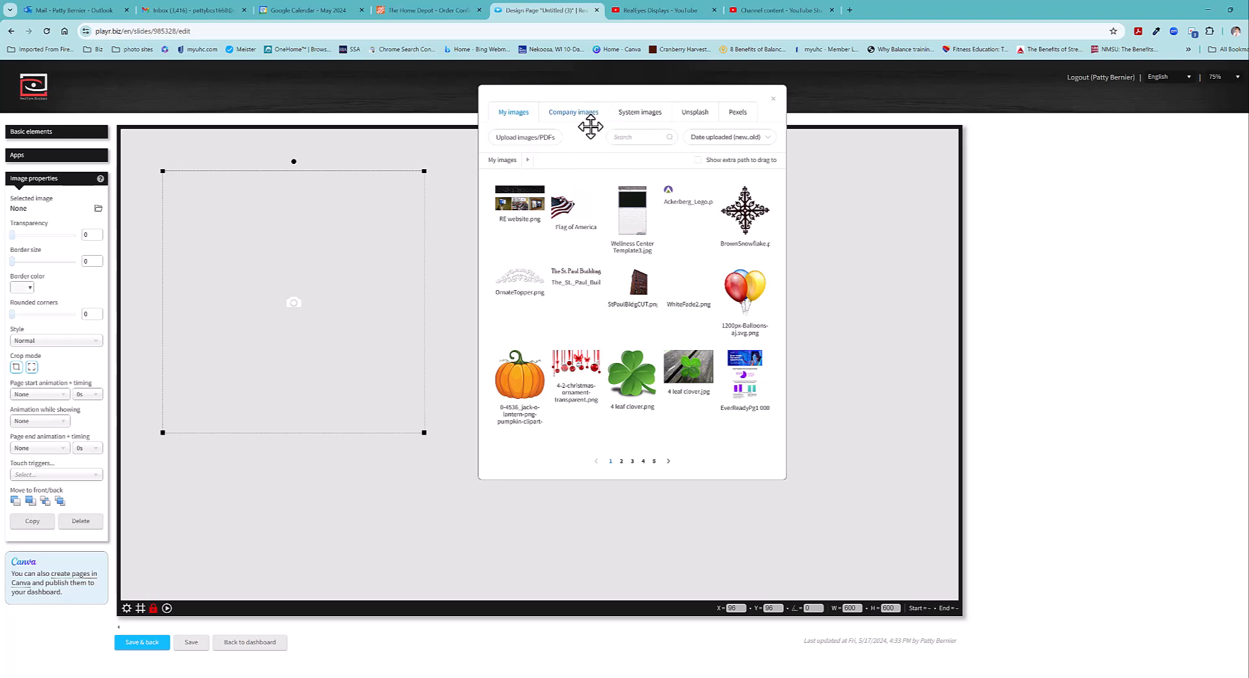
left_click(644, 114)
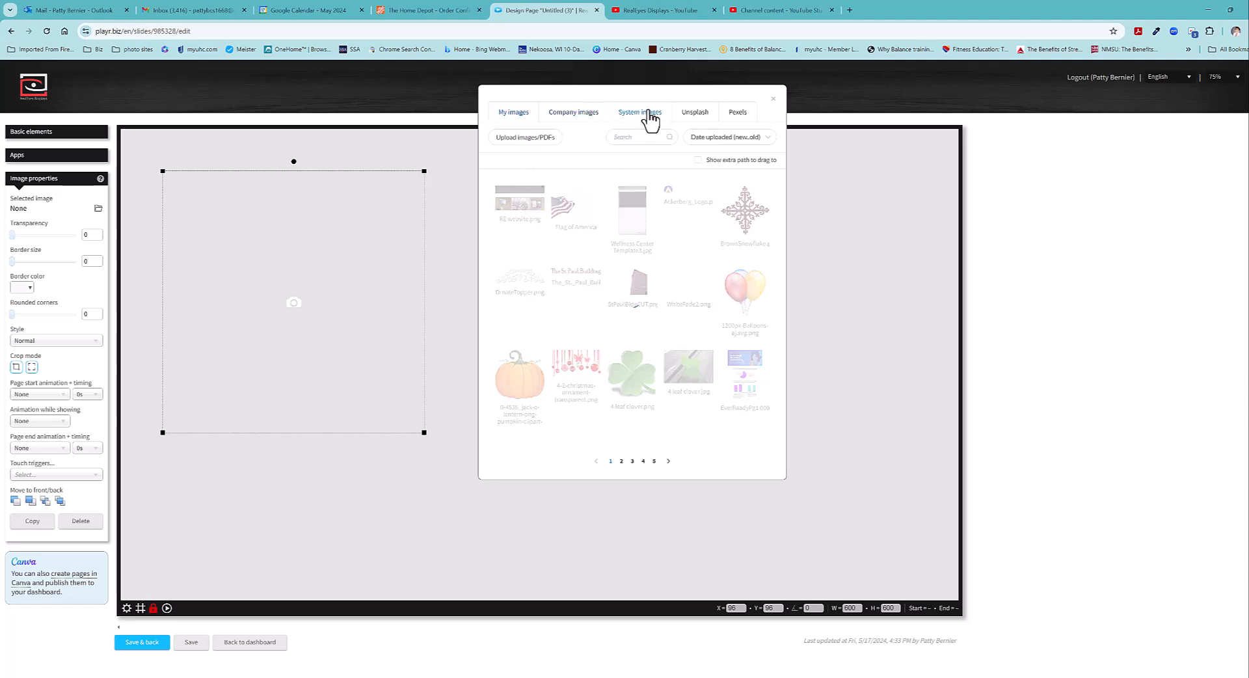
left_click(586, 162)
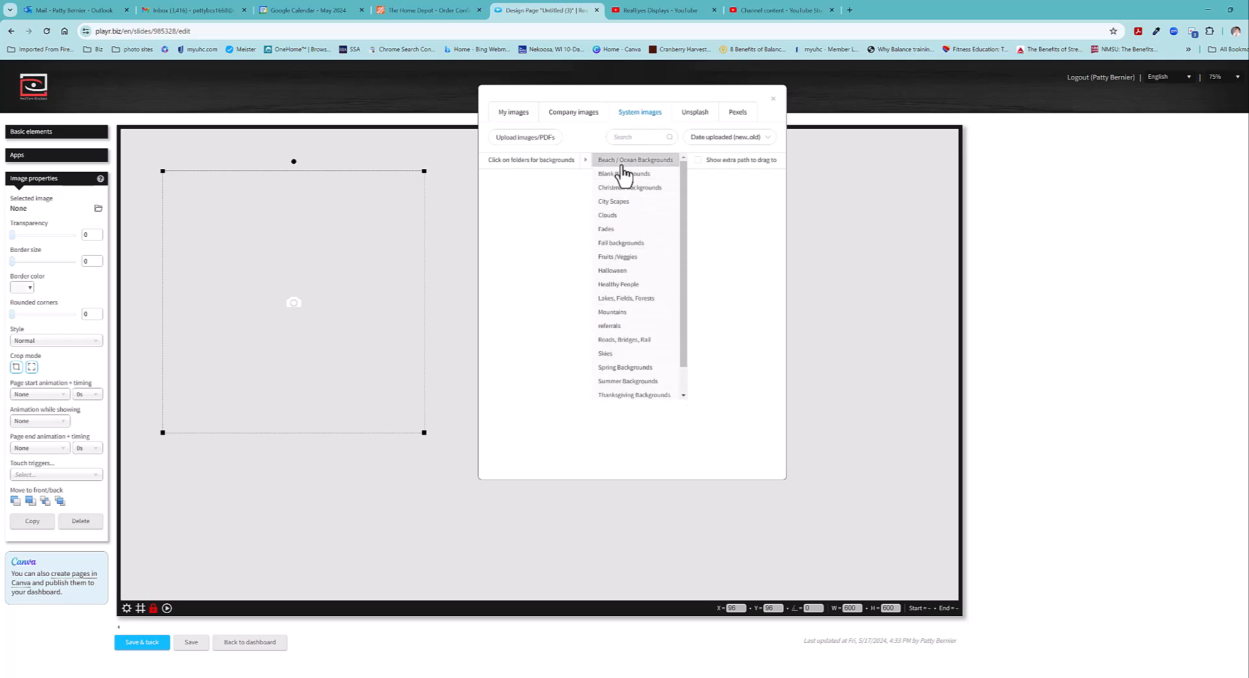
scroll(638, 271, "down", 2)
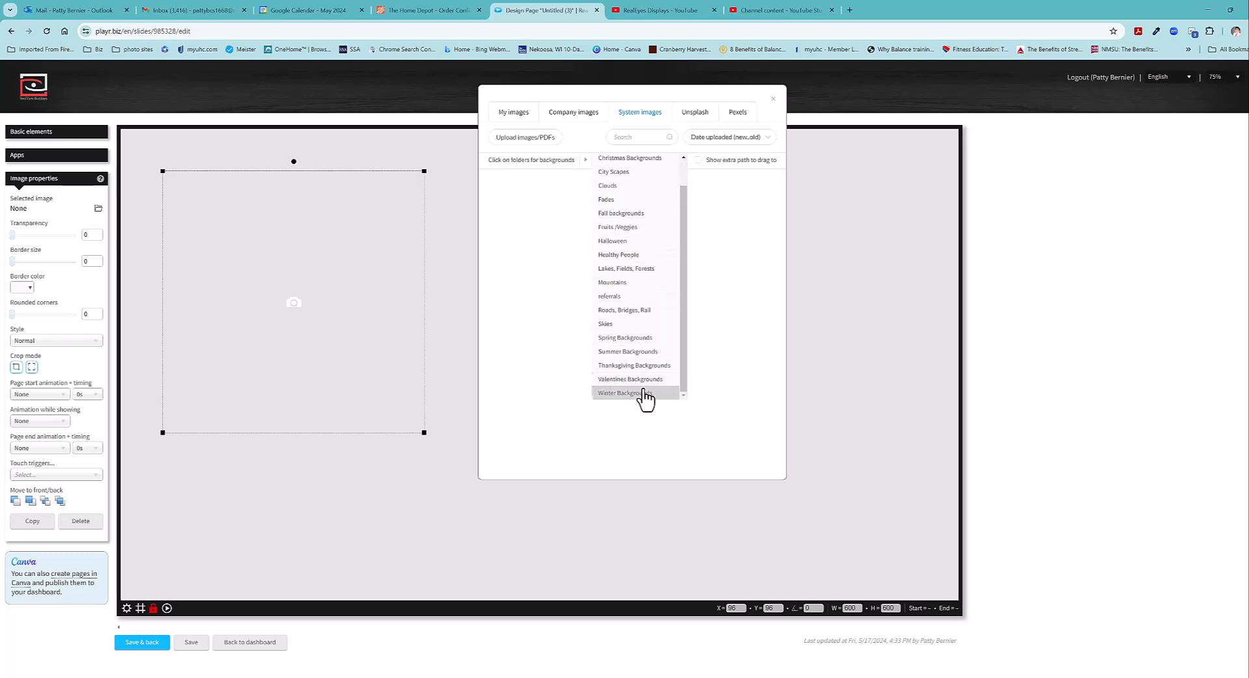
scroll(636, 357, "up", 2)
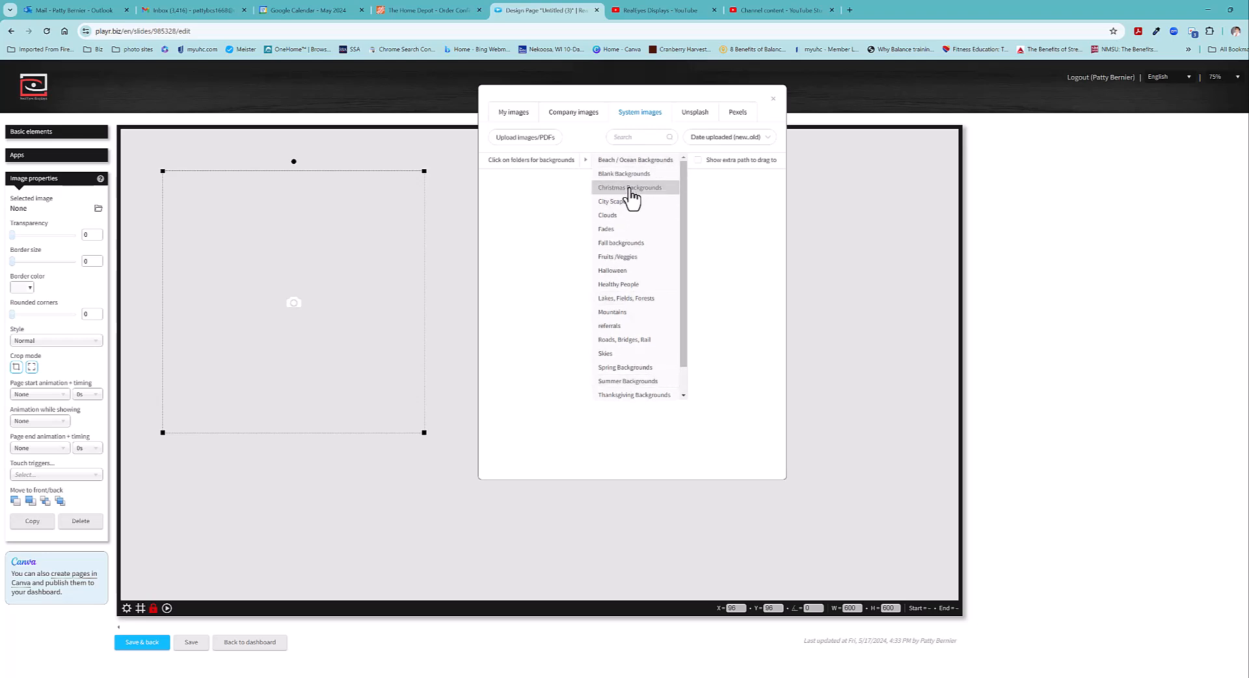
Browse the Unsplash photos and open the details of the fox photo
left_click(699, 115)
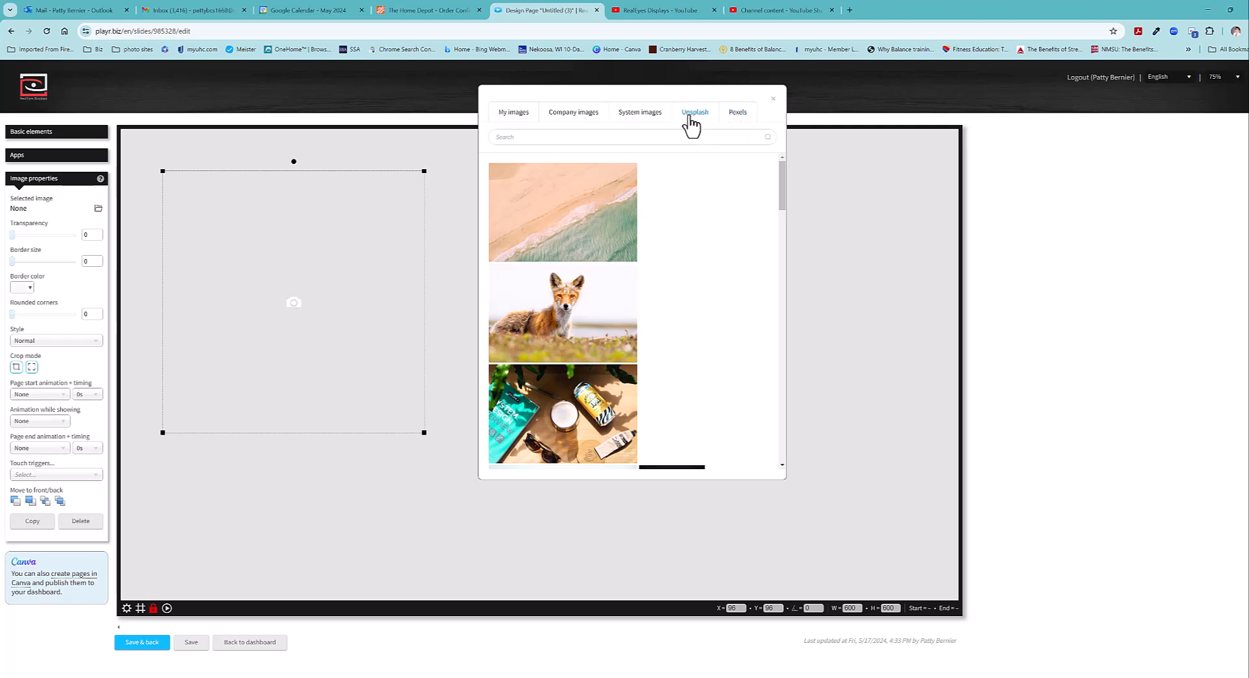
left_click(528, 135)
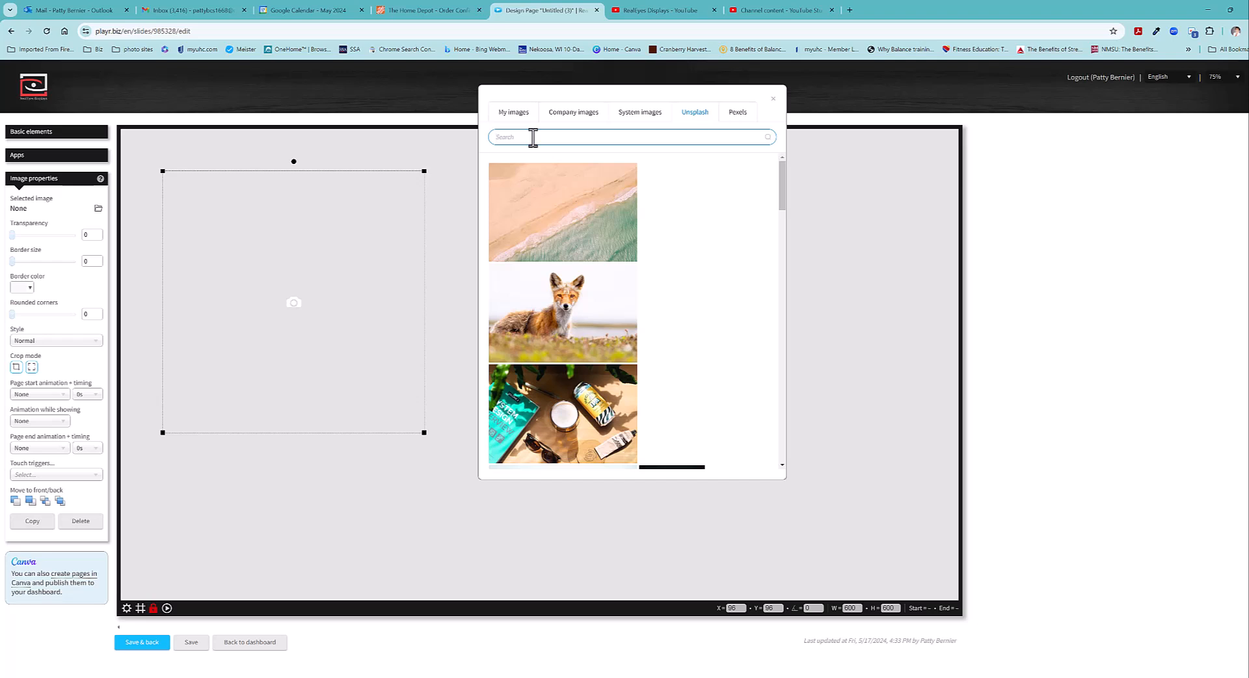
left_click(583, 329)
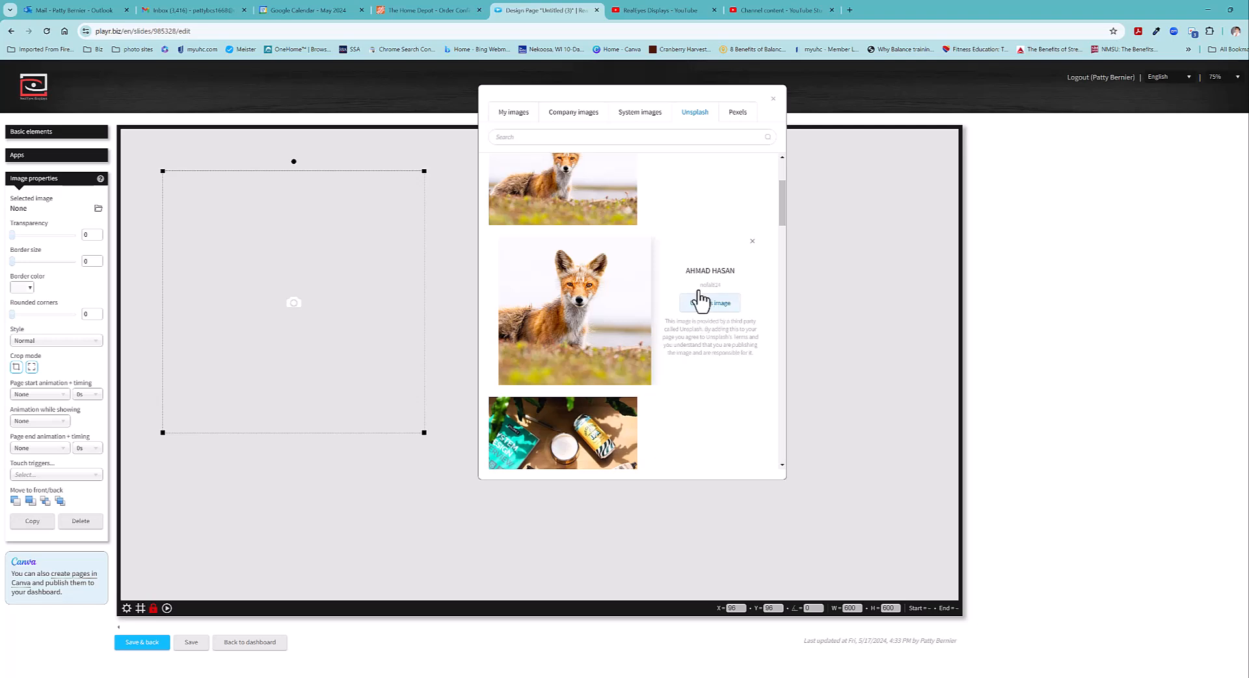
Fill the image element with 20151006_103815.jpg from the second page of My images
left_click(514, 117)
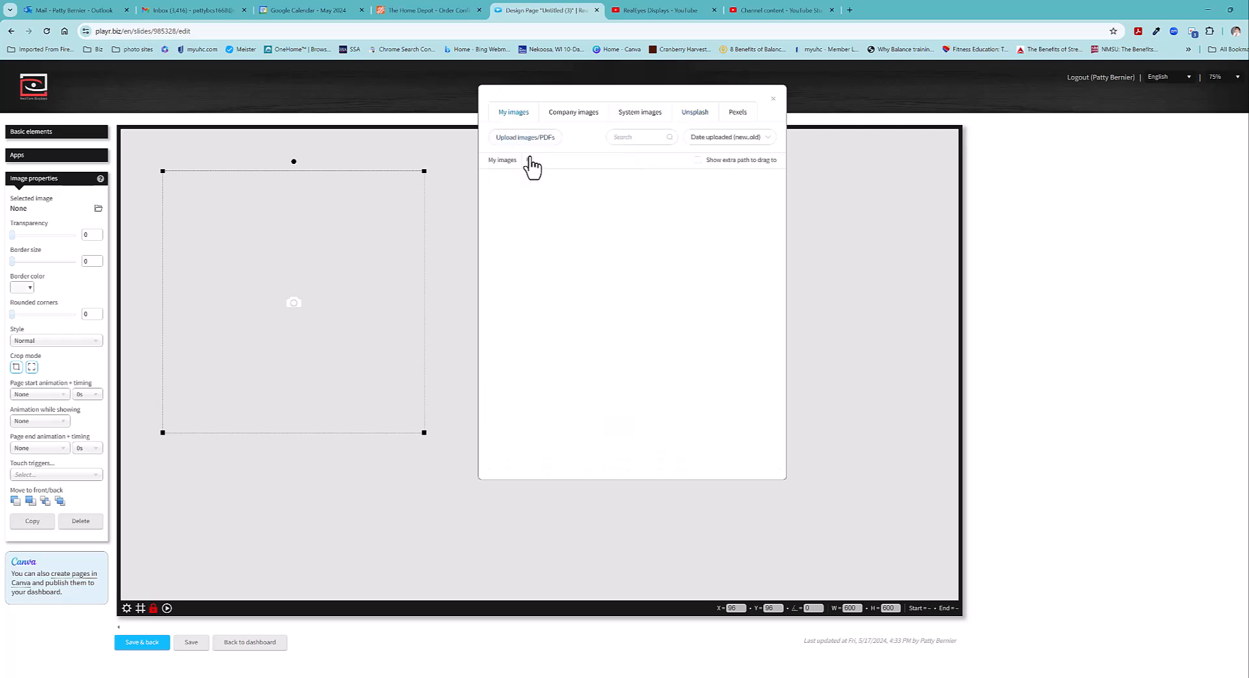
left_click(514, 163)
left_click(486, 199)
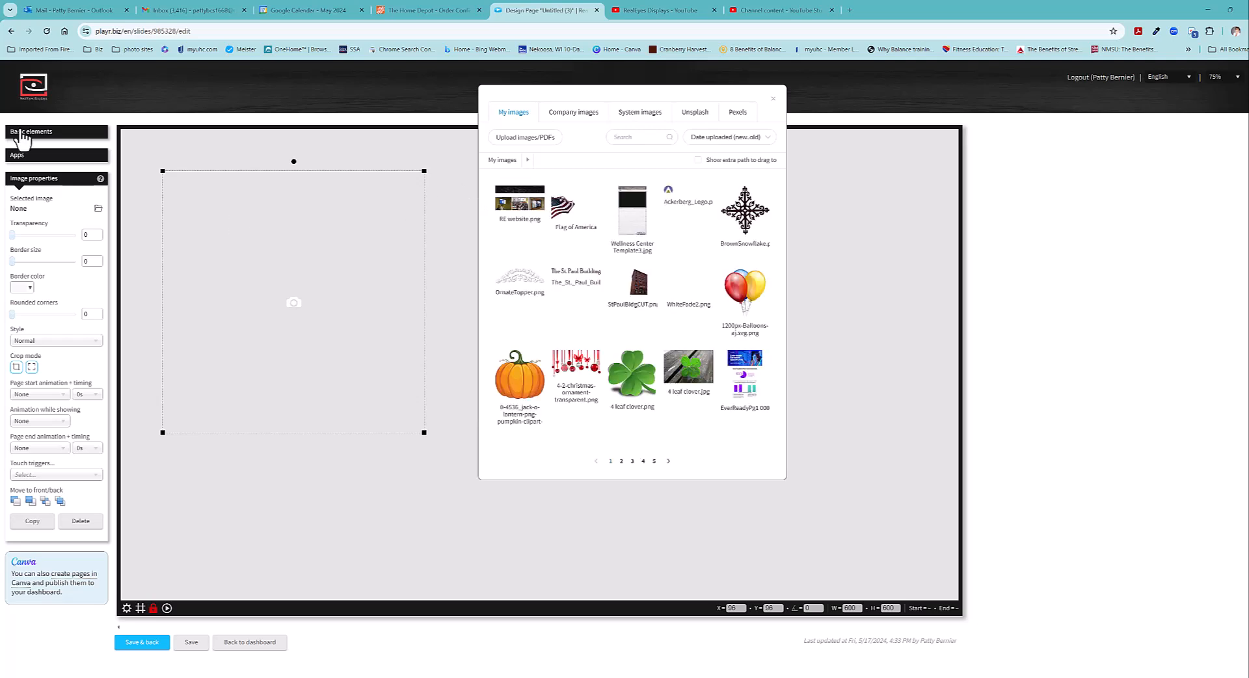
left_click(527, 164)
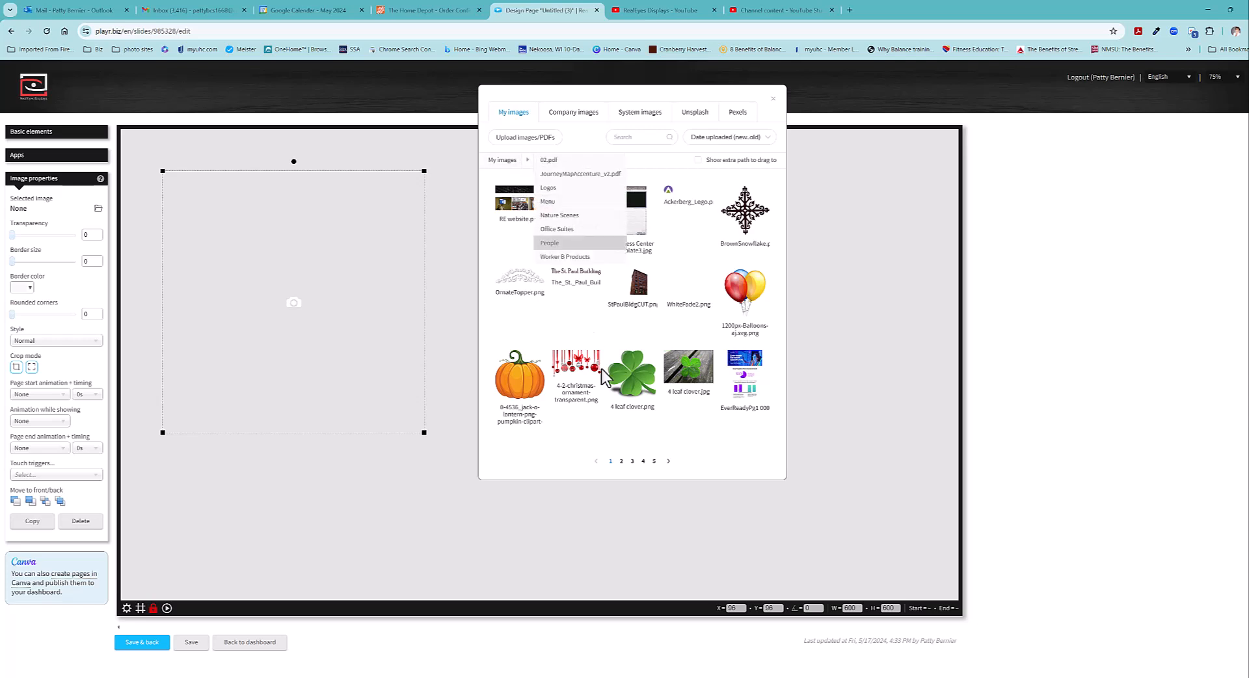
left_click(622, 461)
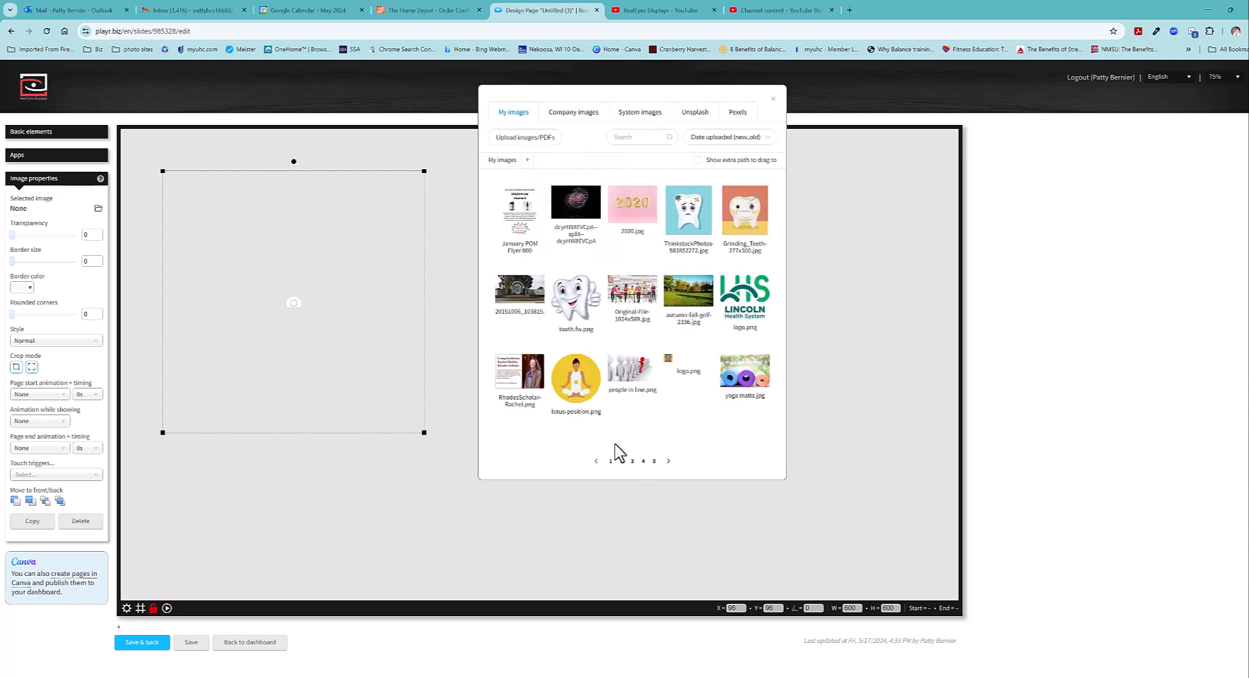
left_click(521, 296)
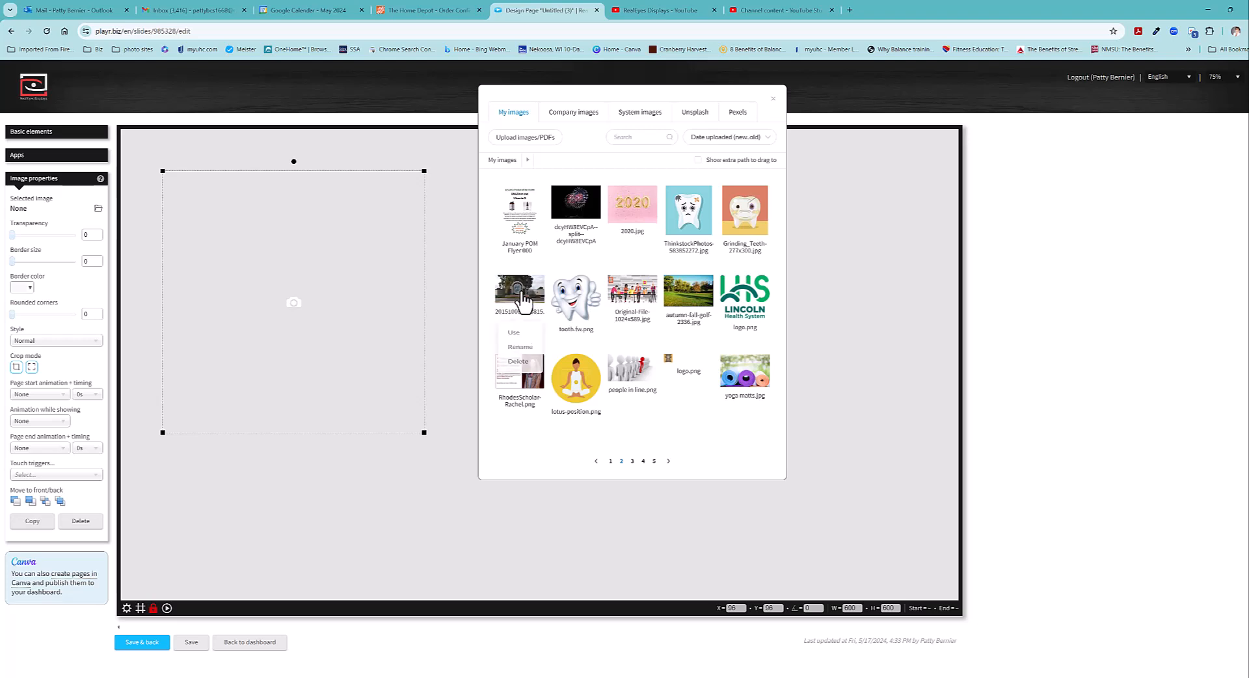
left_click(518, 339)
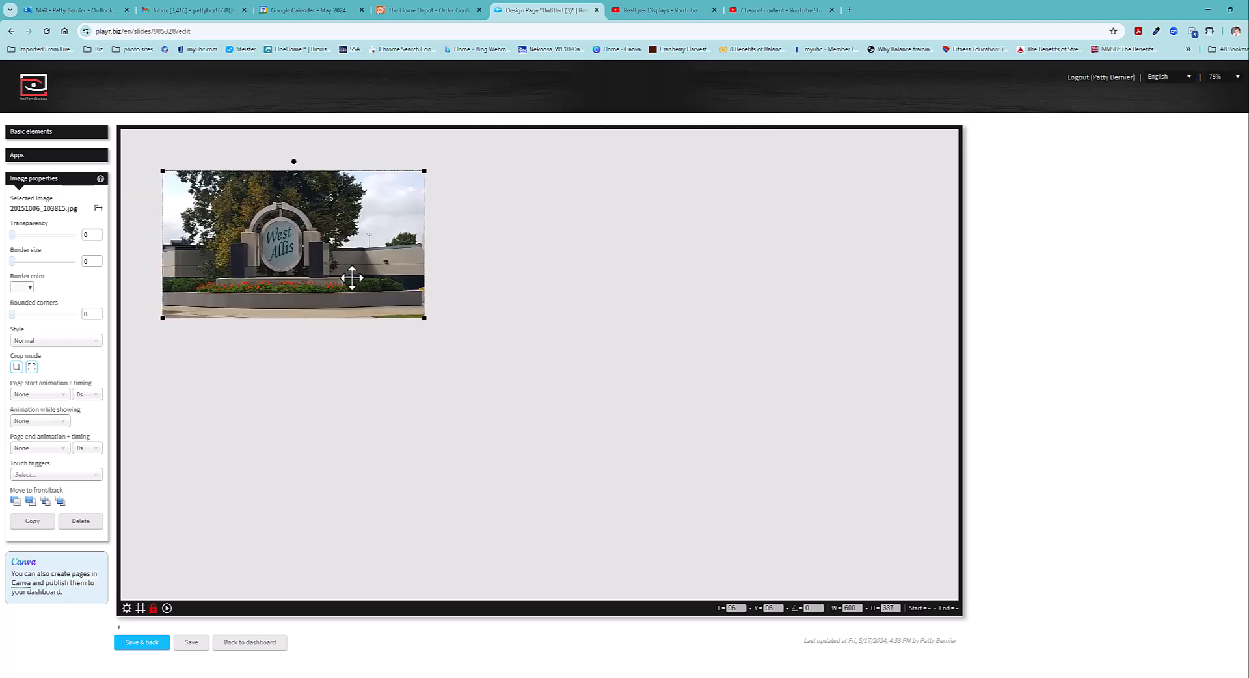
Move the West Allis photo toward the page's centre and try fitting it to the full page
left_click_drag(333, 291, 418, 370)
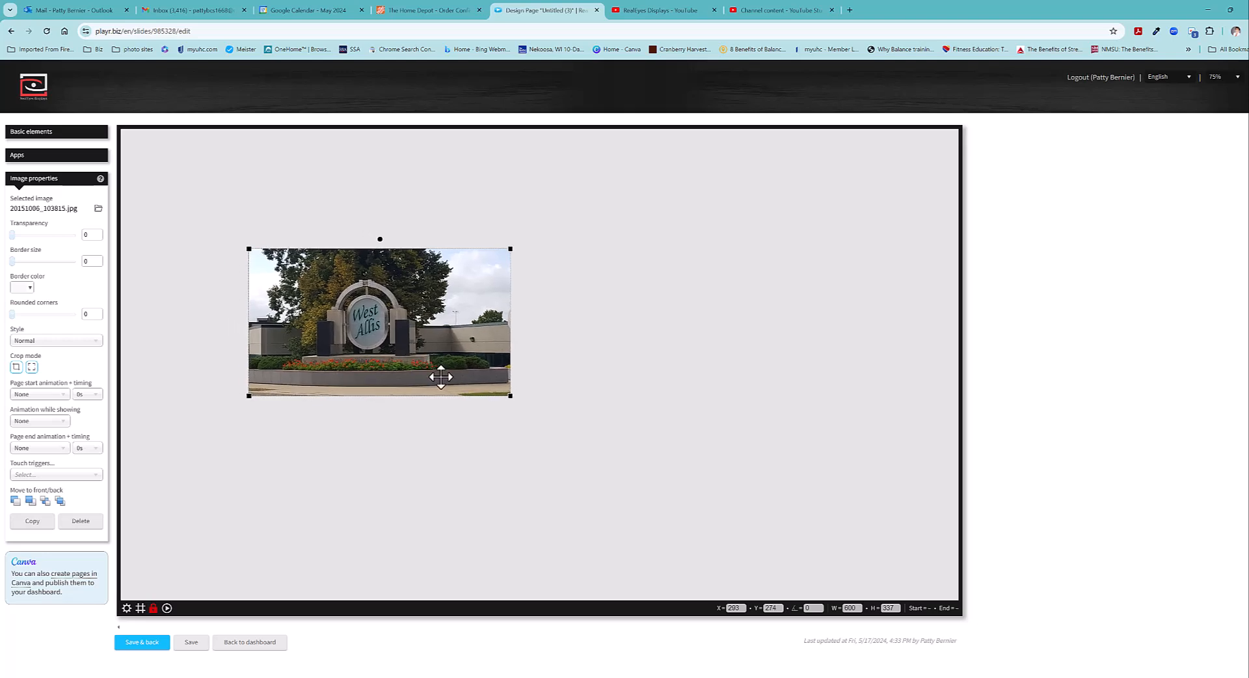
double_click(413, 328)
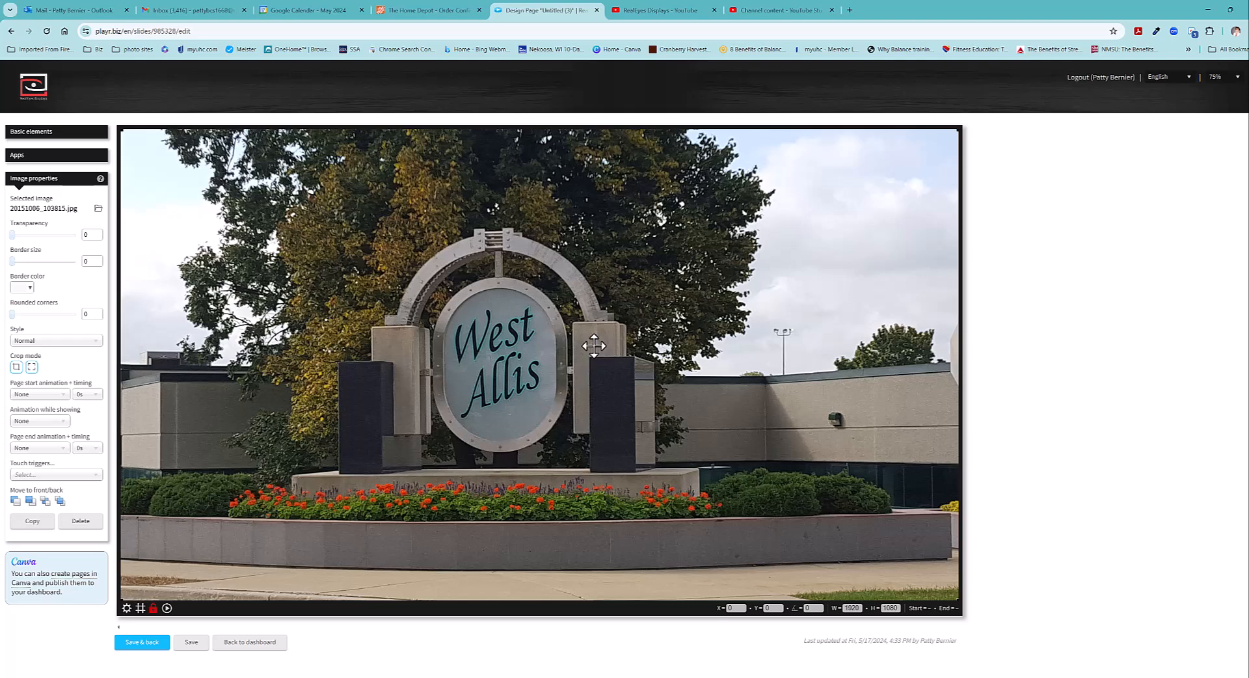
key("ctrl+z")
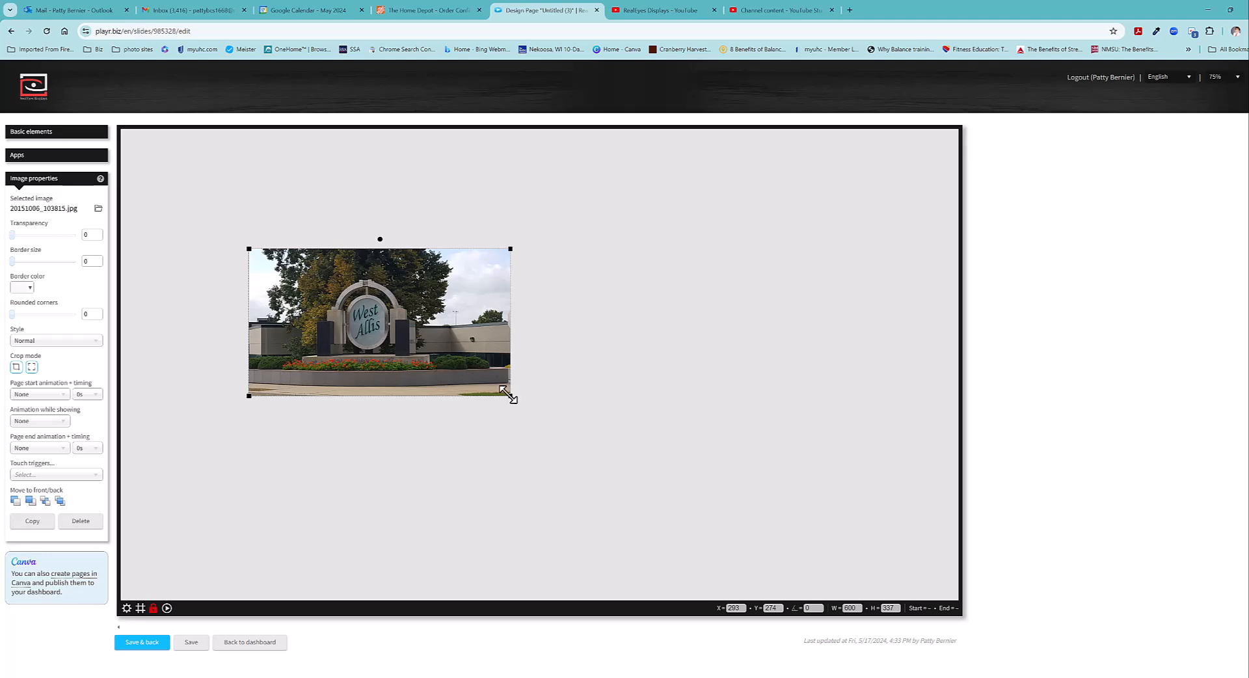
Enlarge the West Allis photo to about 1091 by 613 and move it to about X 265, Y 233
left_click_drag(508, 394, 731, 495)
left_click_drag(570, 401, 518, 362)
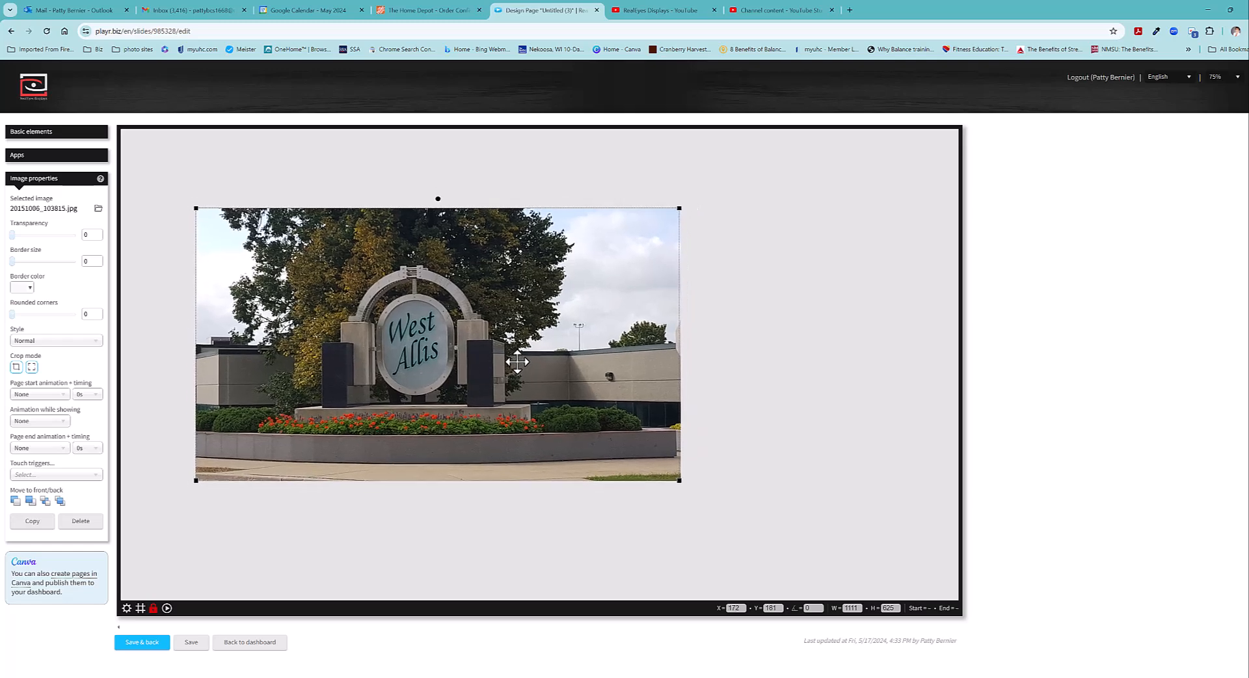
left_click_drag(680, 483, 673, 480)
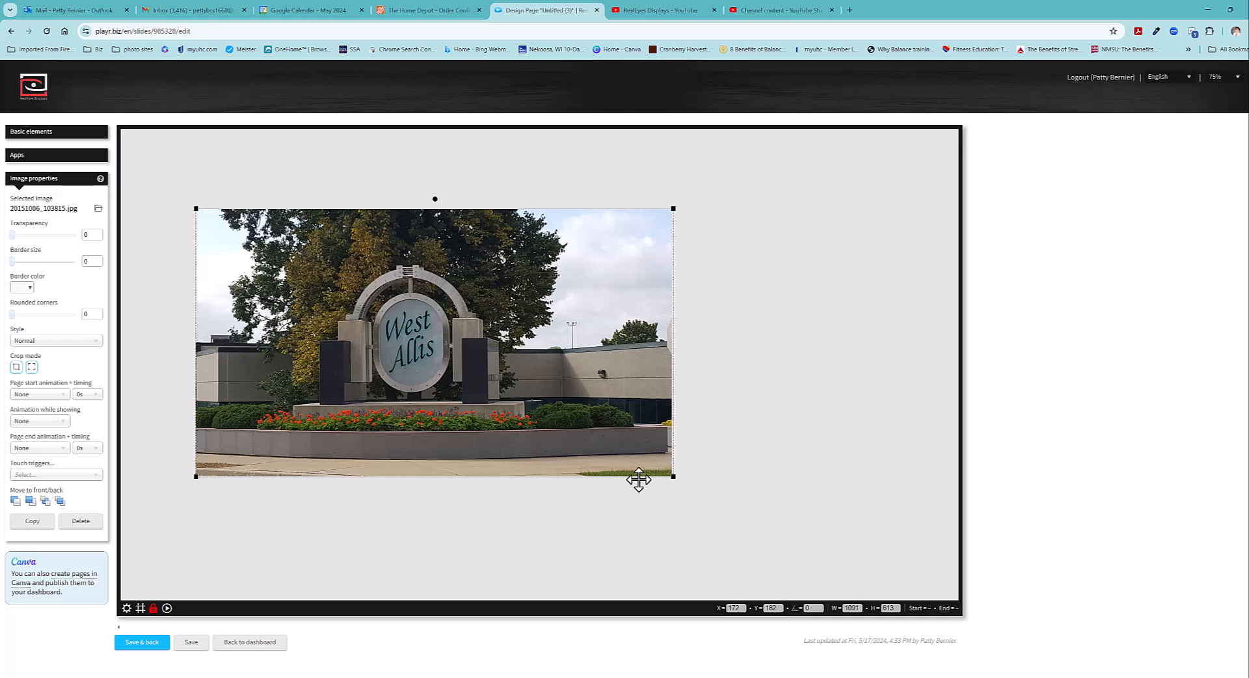
left_click_drag(440, 332, 488, 359)
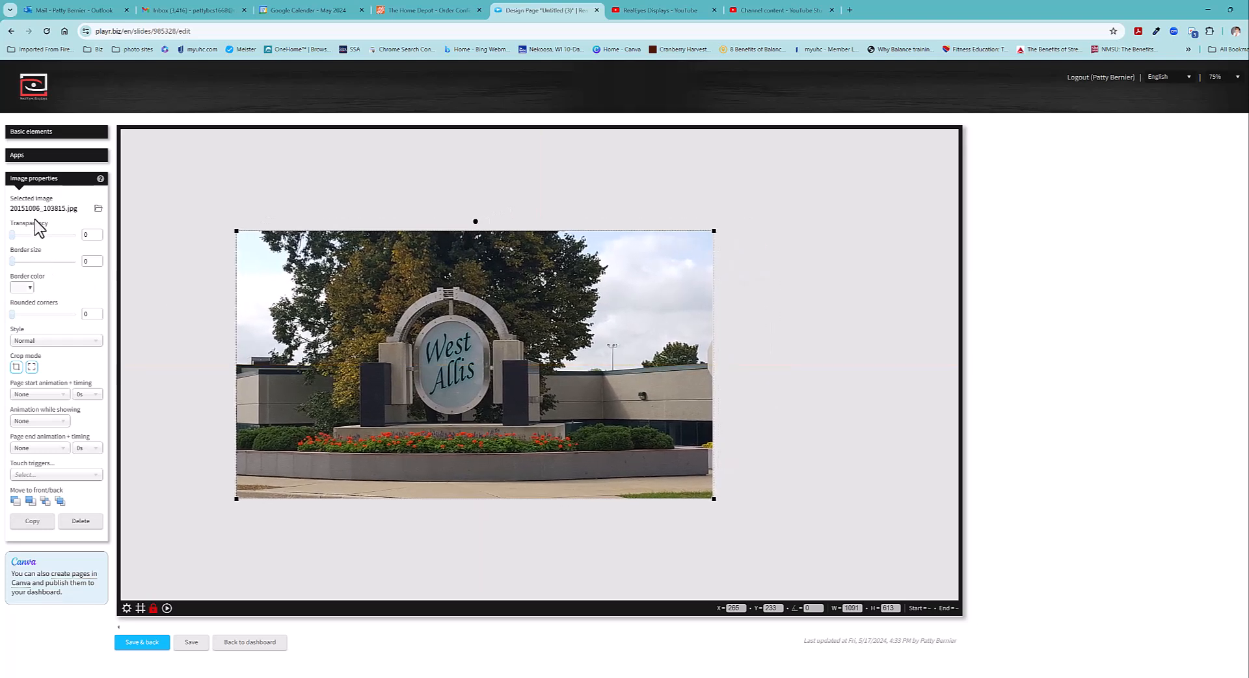
Give the photo a yellow border of size 8 and set its rounded corners to 13
left_click_drag(11, 235, 17, 261)
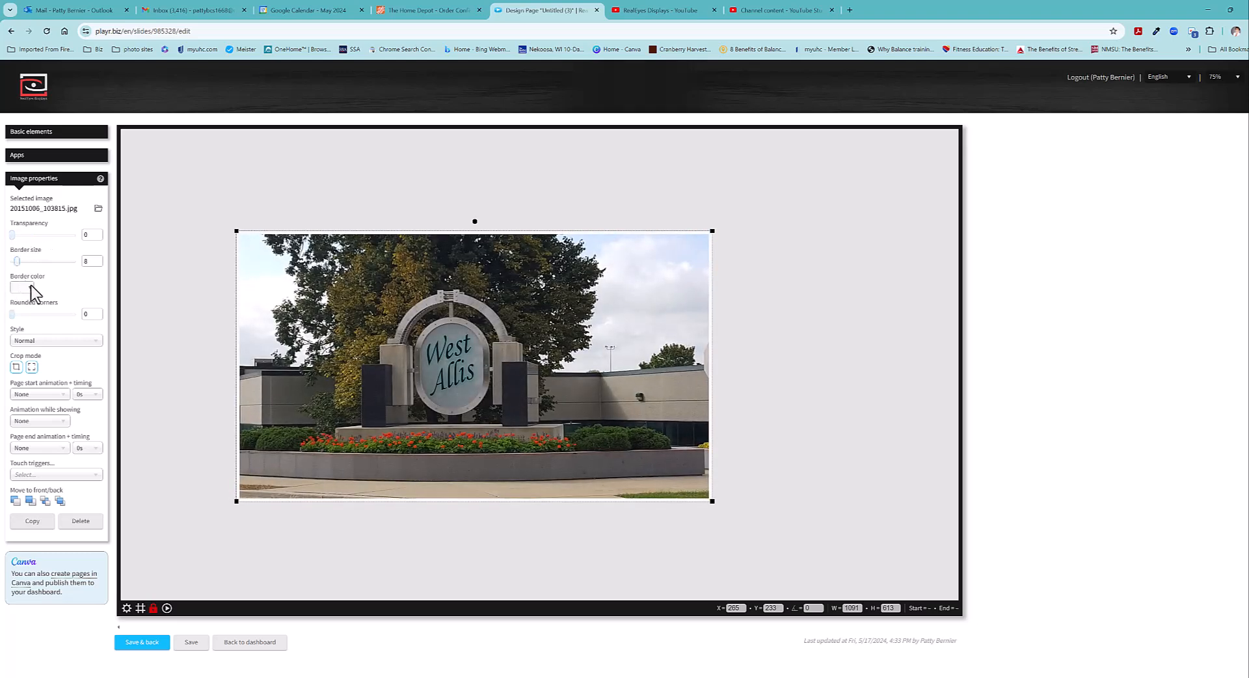
left_click(19, 287)
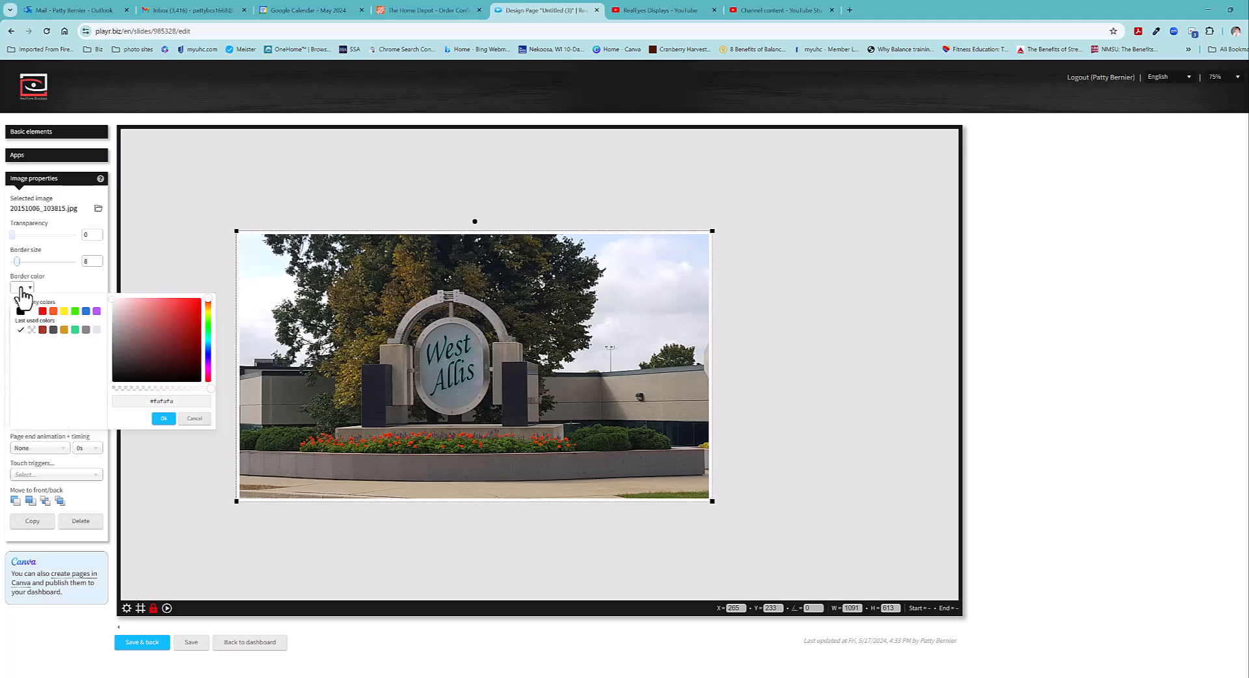
left_click(64, 312)
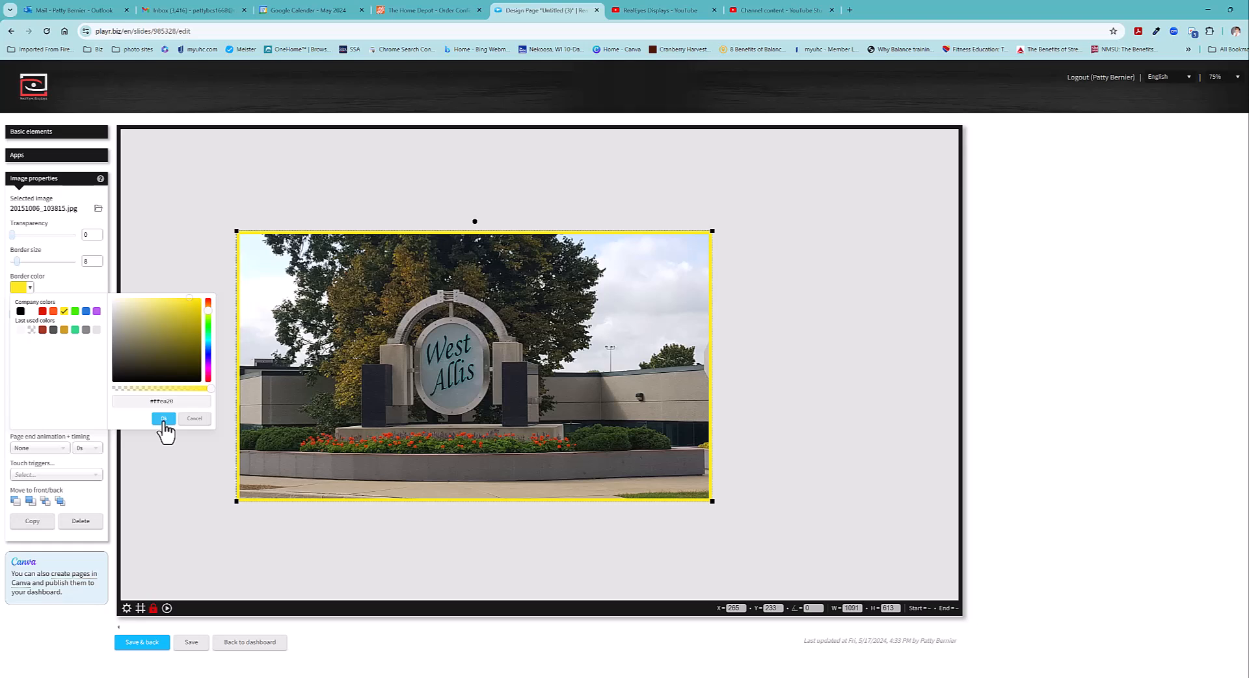
left_click(164, 419)
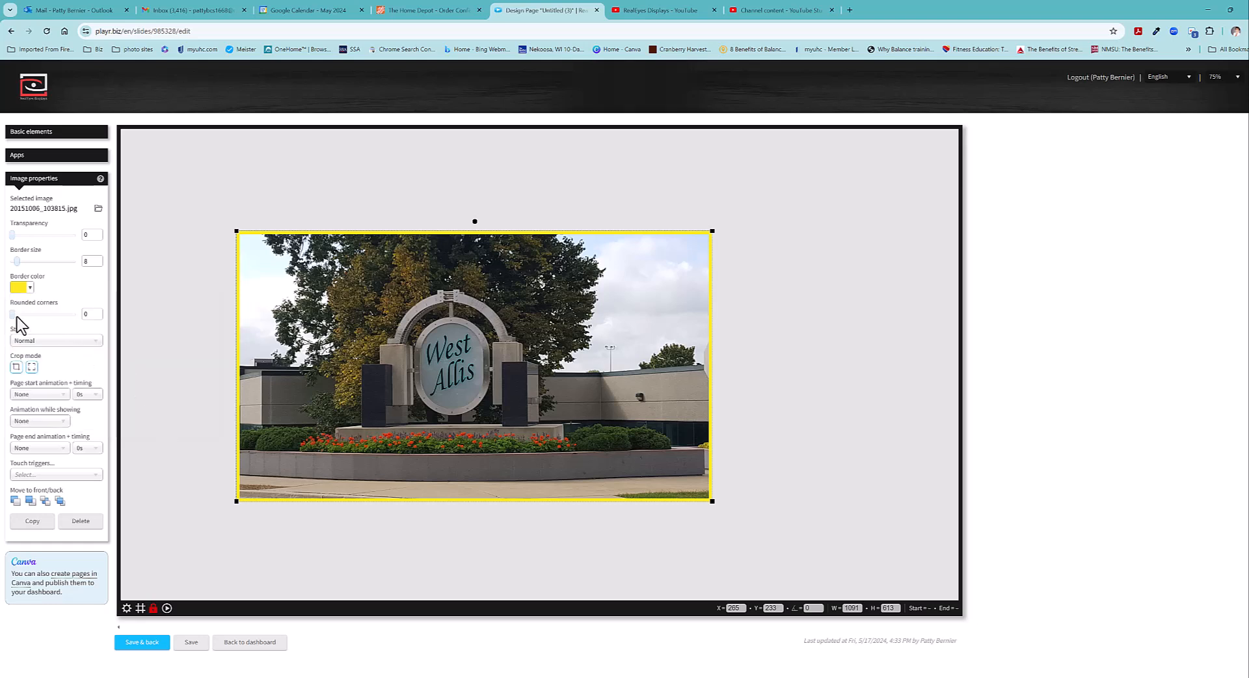
left_click_drag(13, 313, 20, 314)
mouse_move(477, 374)
left_mouse_down()
mouse_move(463, 359)
mouse_move(458, 386)
left_mouse_up()
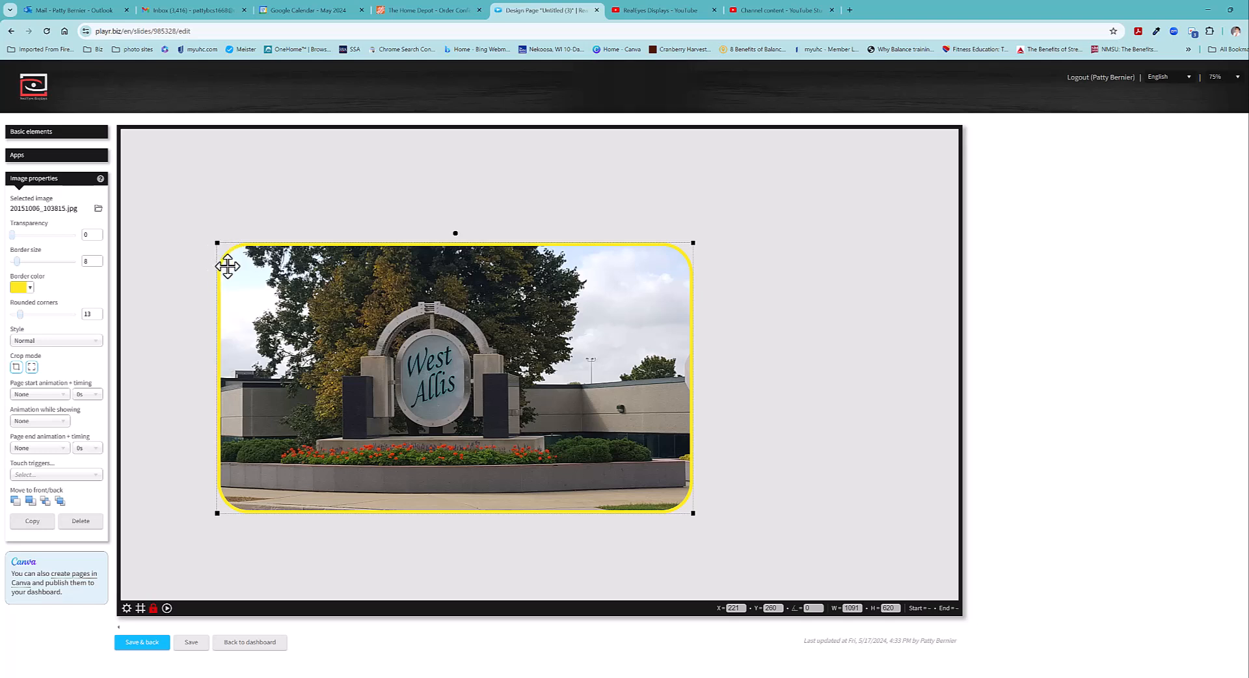
Apply the Floating style to the photo and reposition it slightly higher on the page
left_click(58, 341)
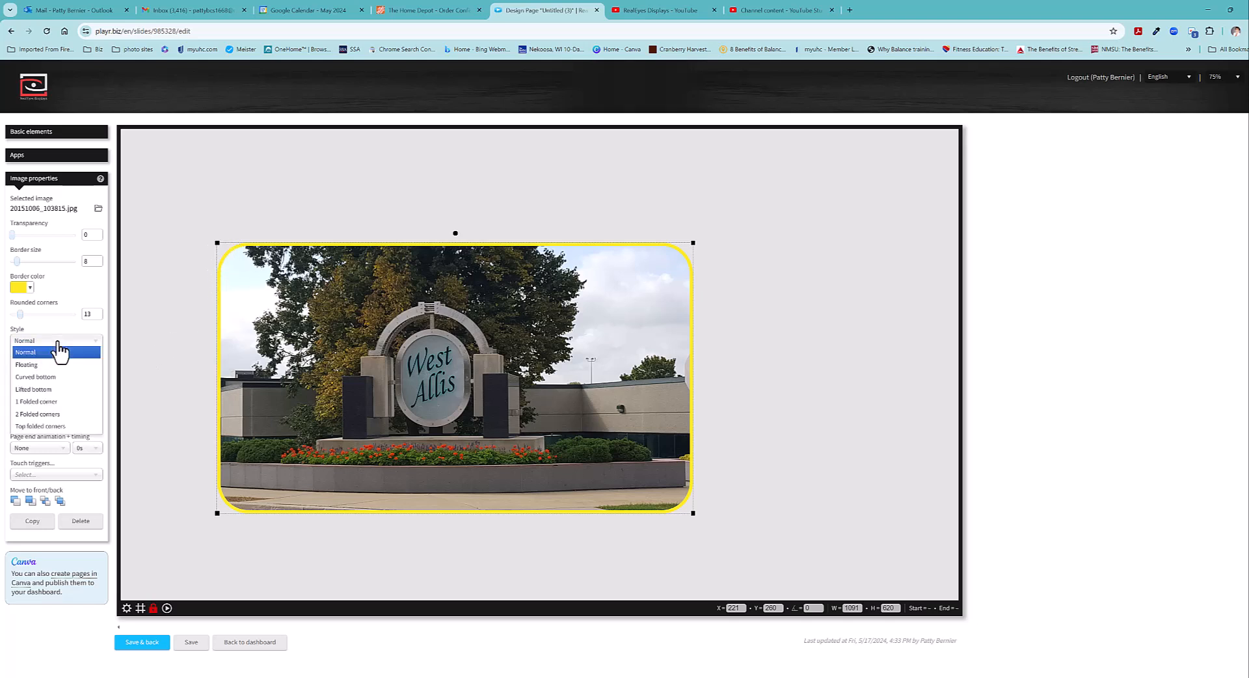
left_click(47, 375)
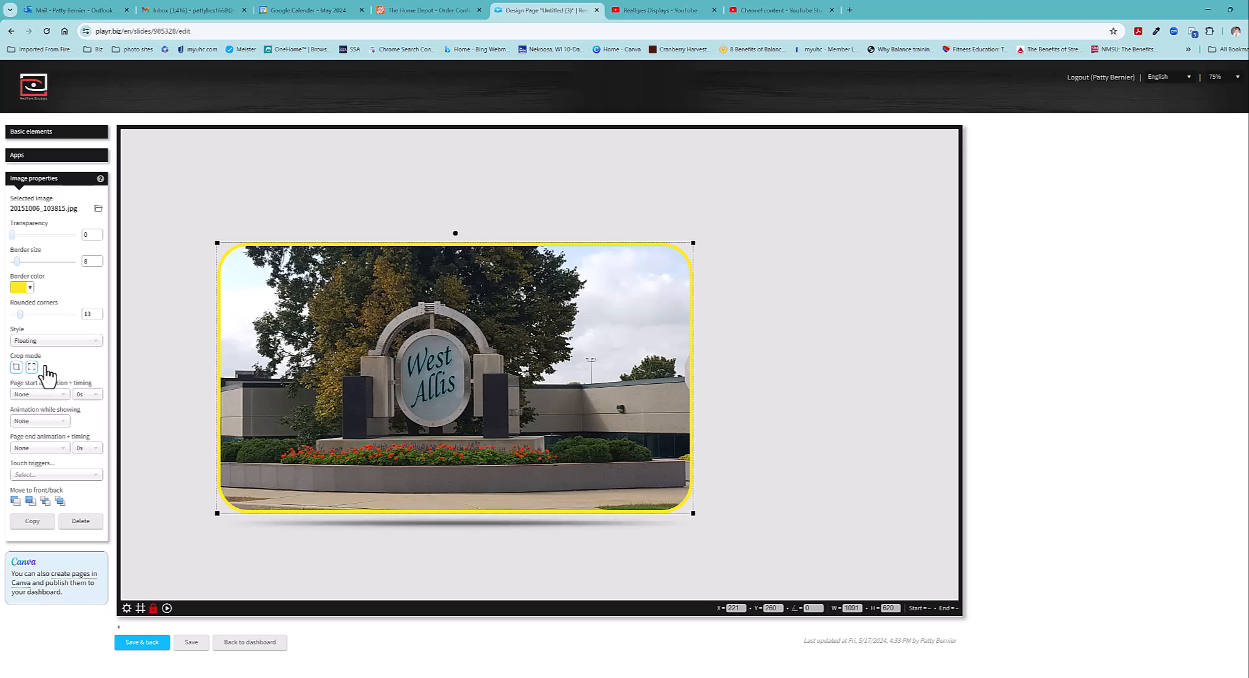
left_click_drag(549, 454, 564, 432)
left_click(456, 540)
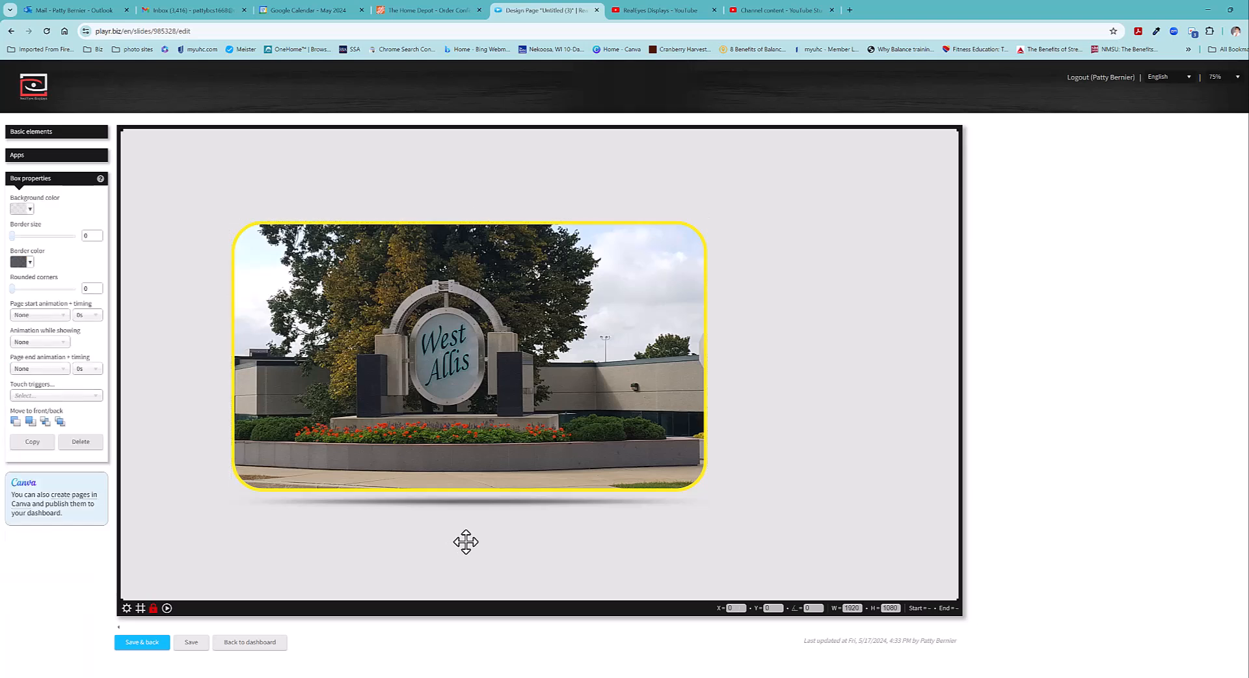
left_click_drag(486, 369, 476, 360)
left_click(477, 360)
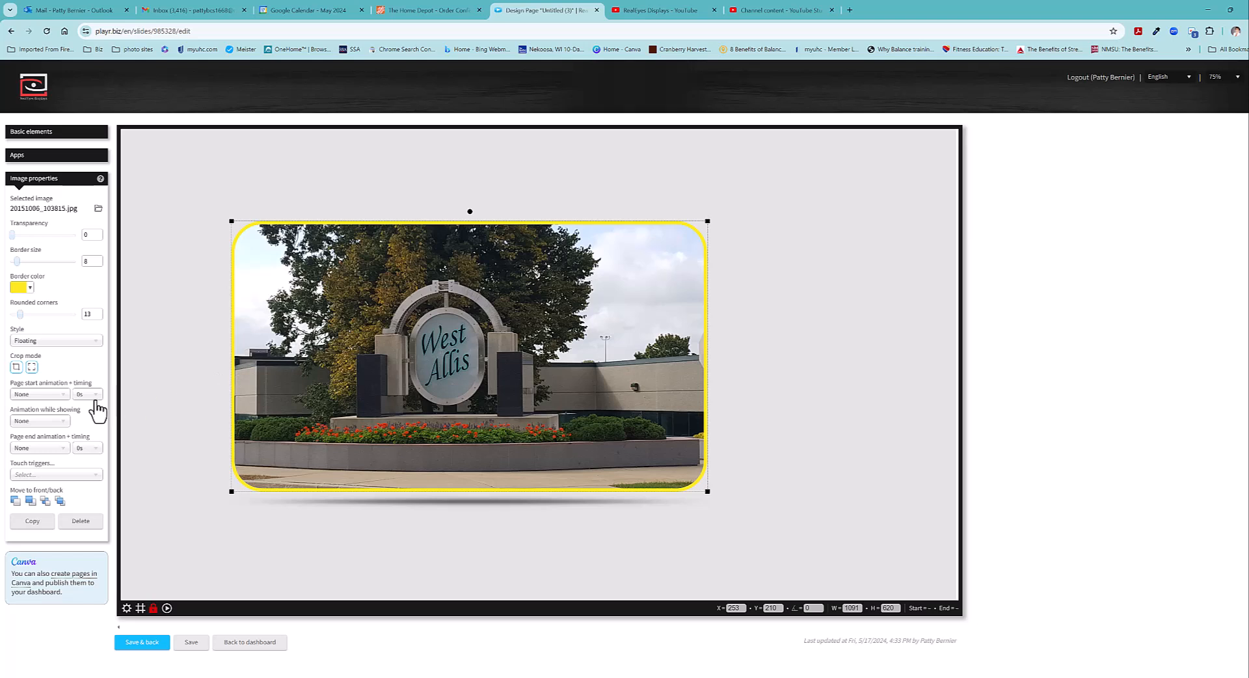
Crop the photo around the West Allis sign and move the cropped, slightly smaller image to about X 255, Y 148
left_click(16, 367)
left_click_drag(707, 493, 540, 470)
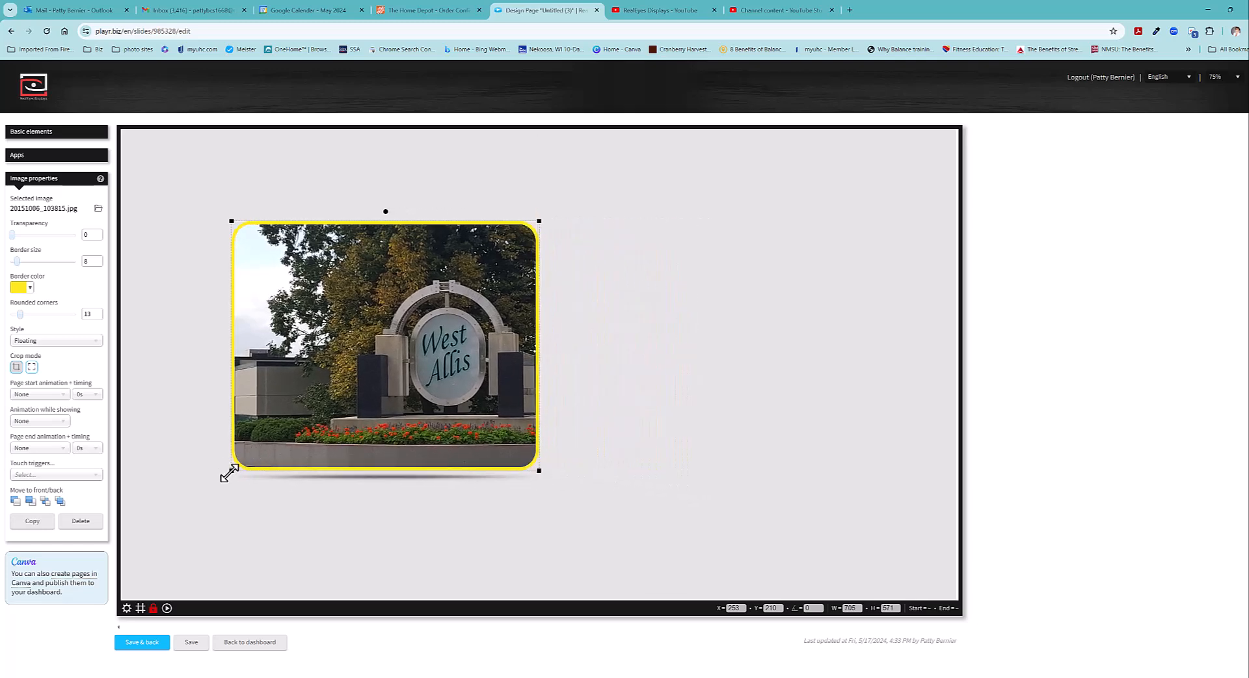
left_click_drag(231, 471, 344, 453)
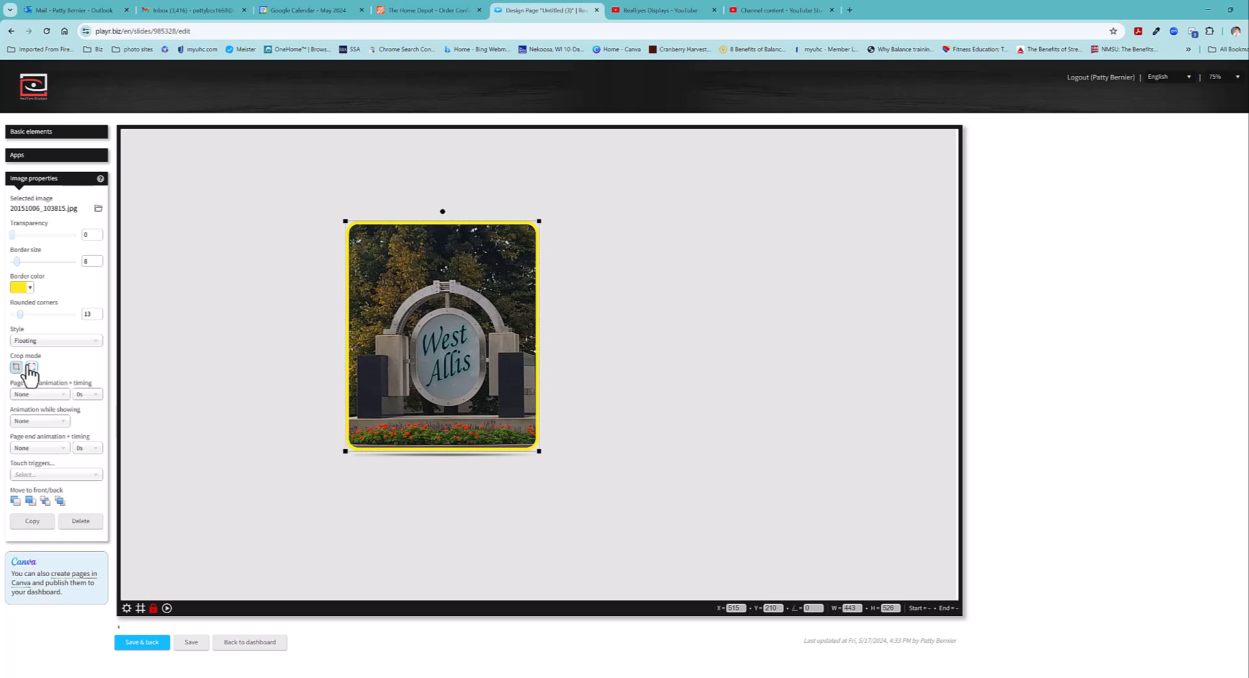
left_click_drag(379, 390, 266, 363)
mouse_move(426, 426)
left_mouse_down()
mouse_move(486, 457)
mouse_move(532, 510)
mouse_move(498, 502)
mouse_move(411, 399)
mouse_move(421, 409)
left_mouse_up()
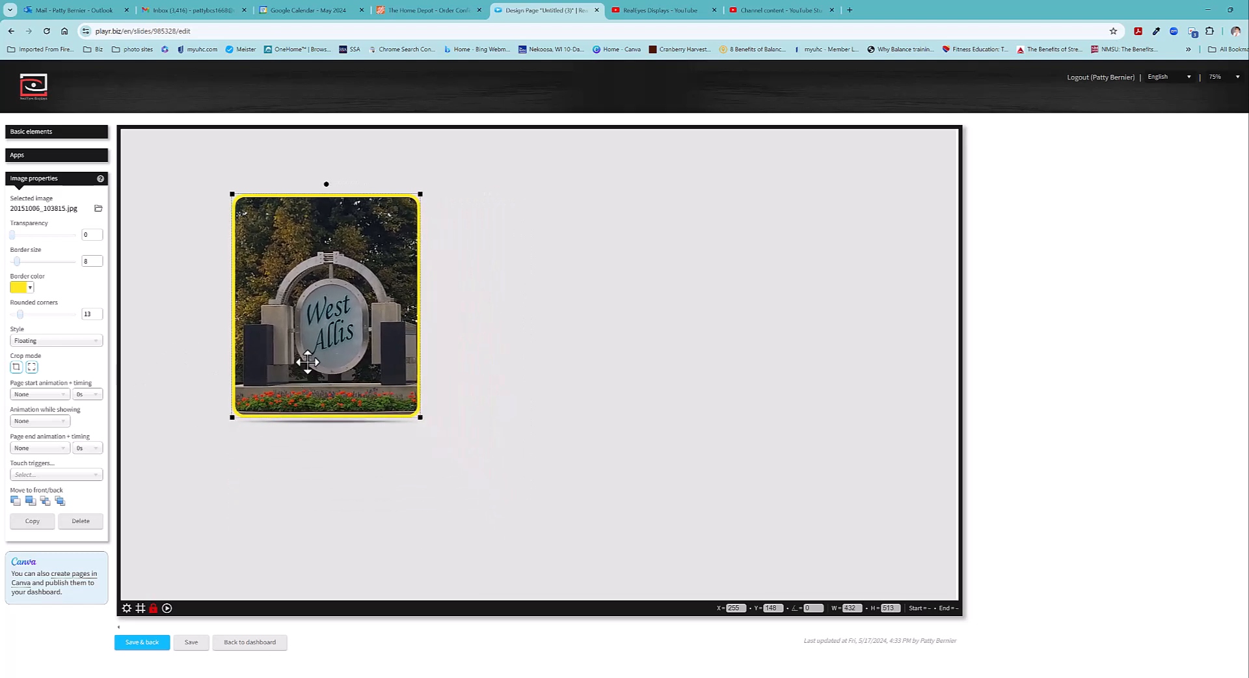
Restore the photo to its uncropped extent and enlarge it to about 1226 by 696 near the page's centre
left_click(31, 366)
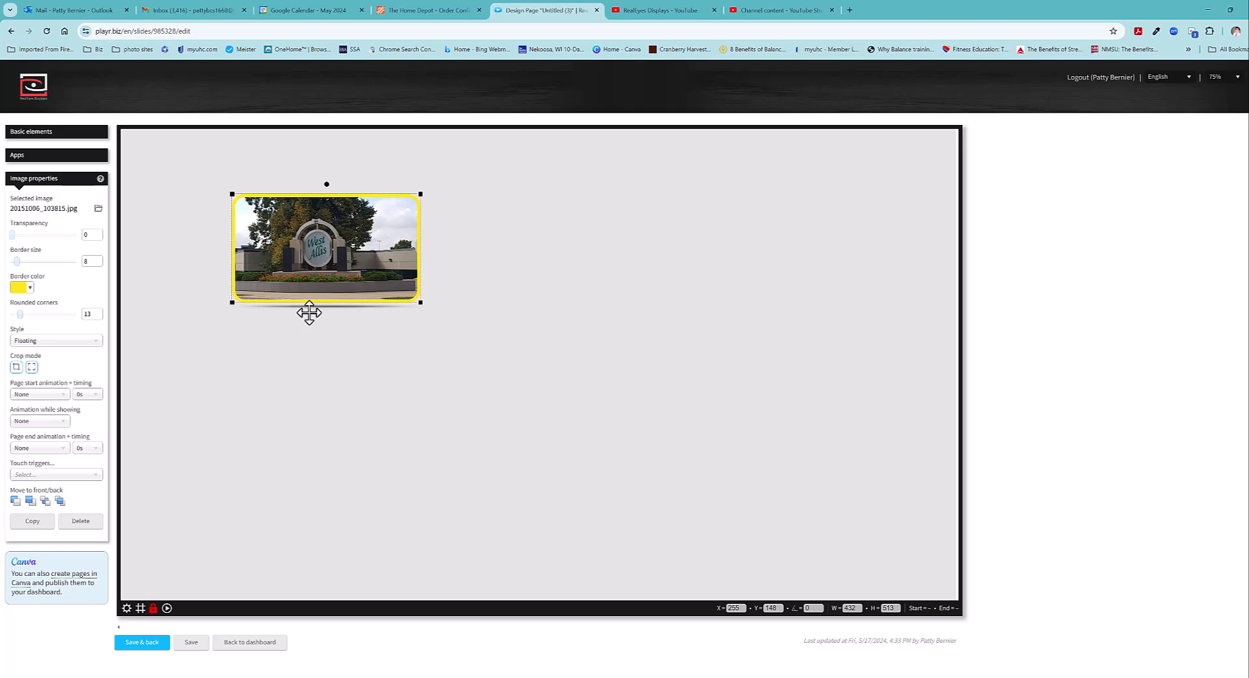
left_click_drag(419, 302, 659, 404)
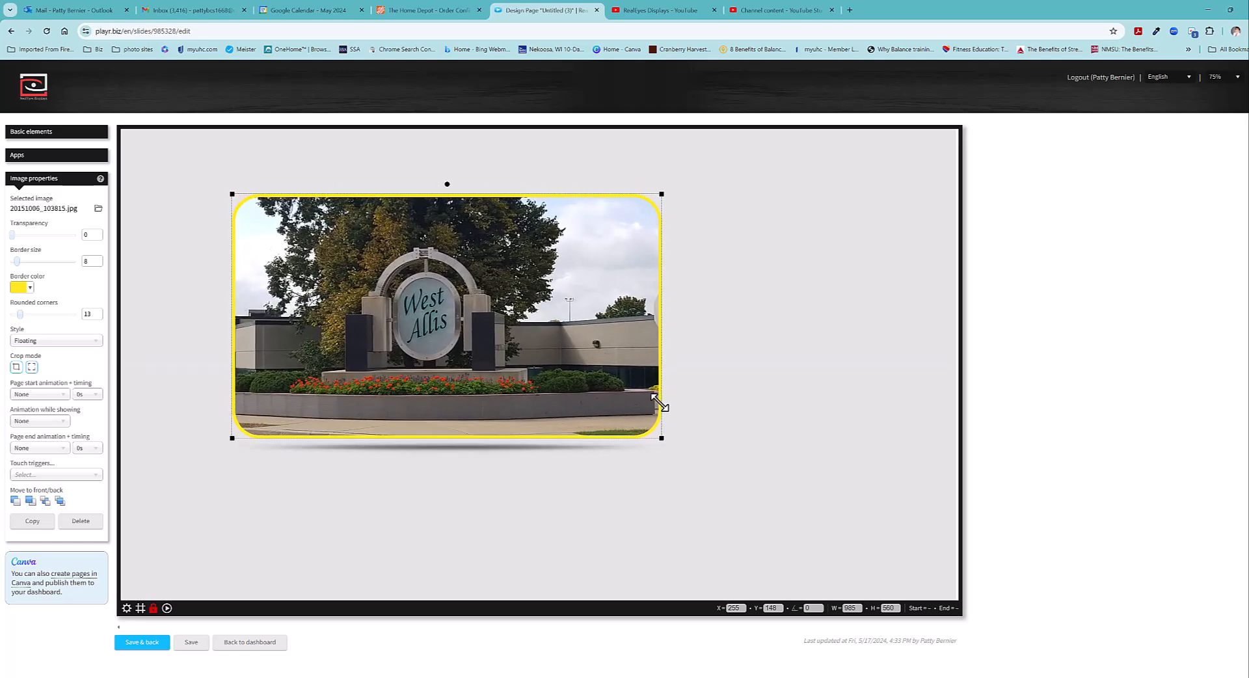
left_click_drag(422, 329, 457, 344)
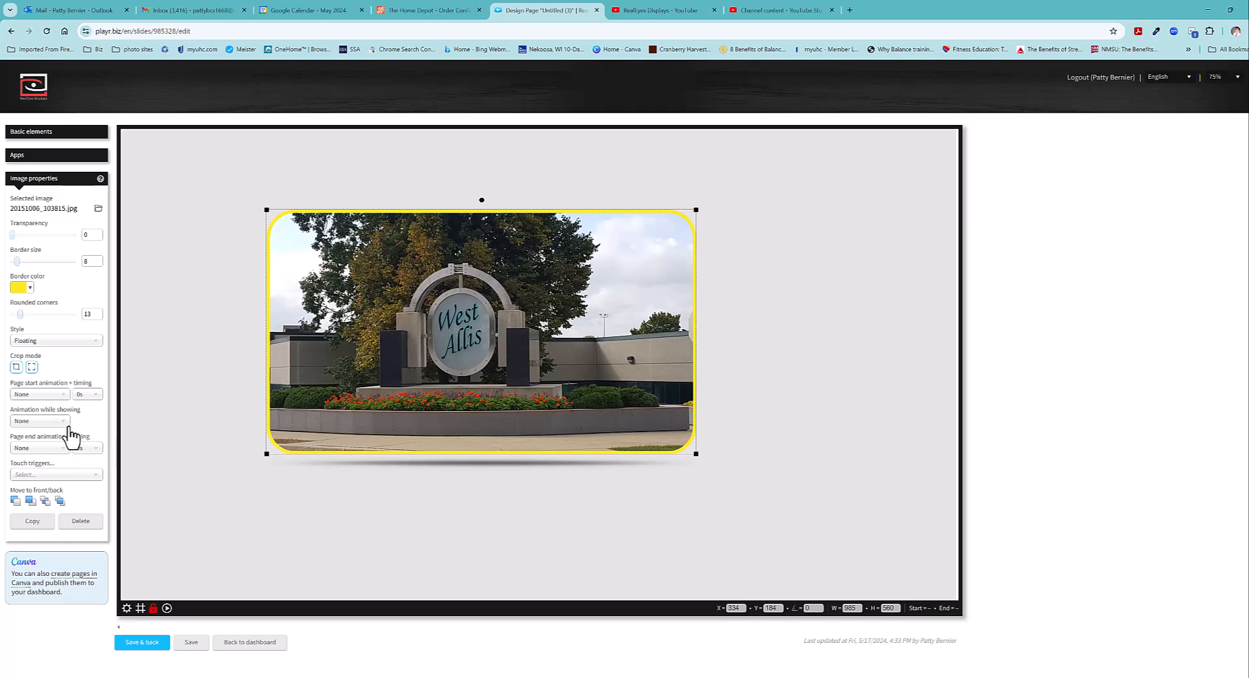
left_click_drag(696, 454, 802, 512)
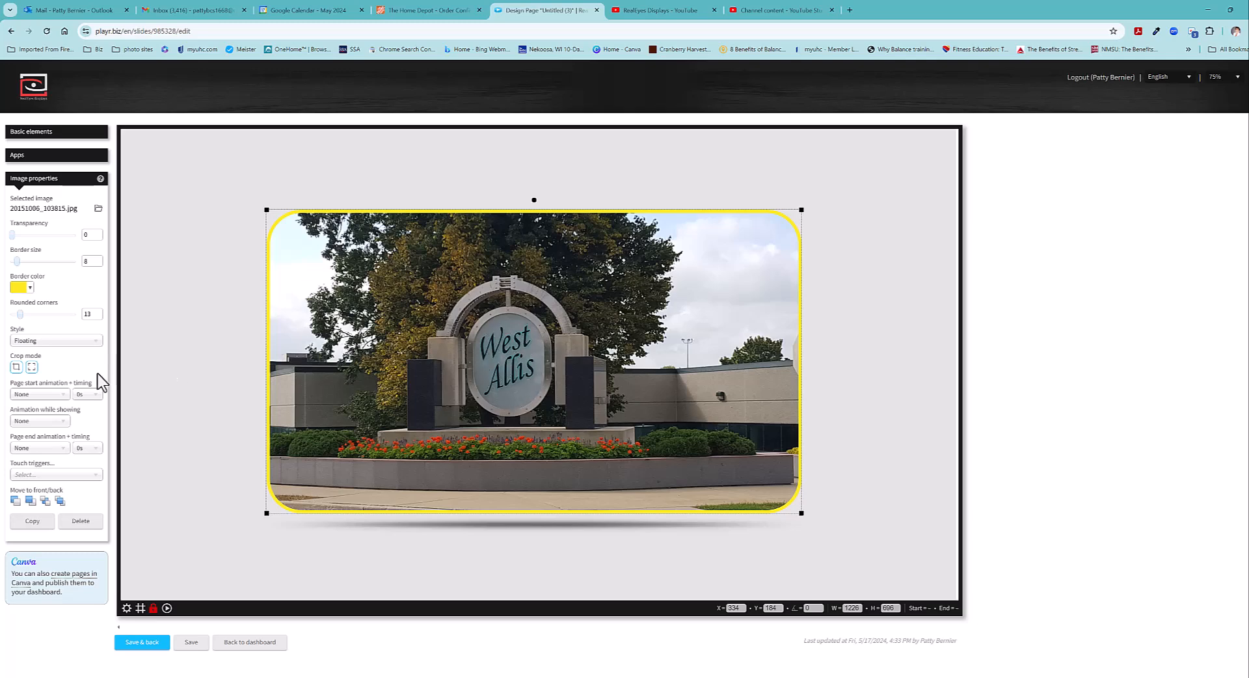
Apply the Ken Burns animation while showing with a chosen zoom option, preview the page, and nudge the photo slightly
left_click(36, 422)
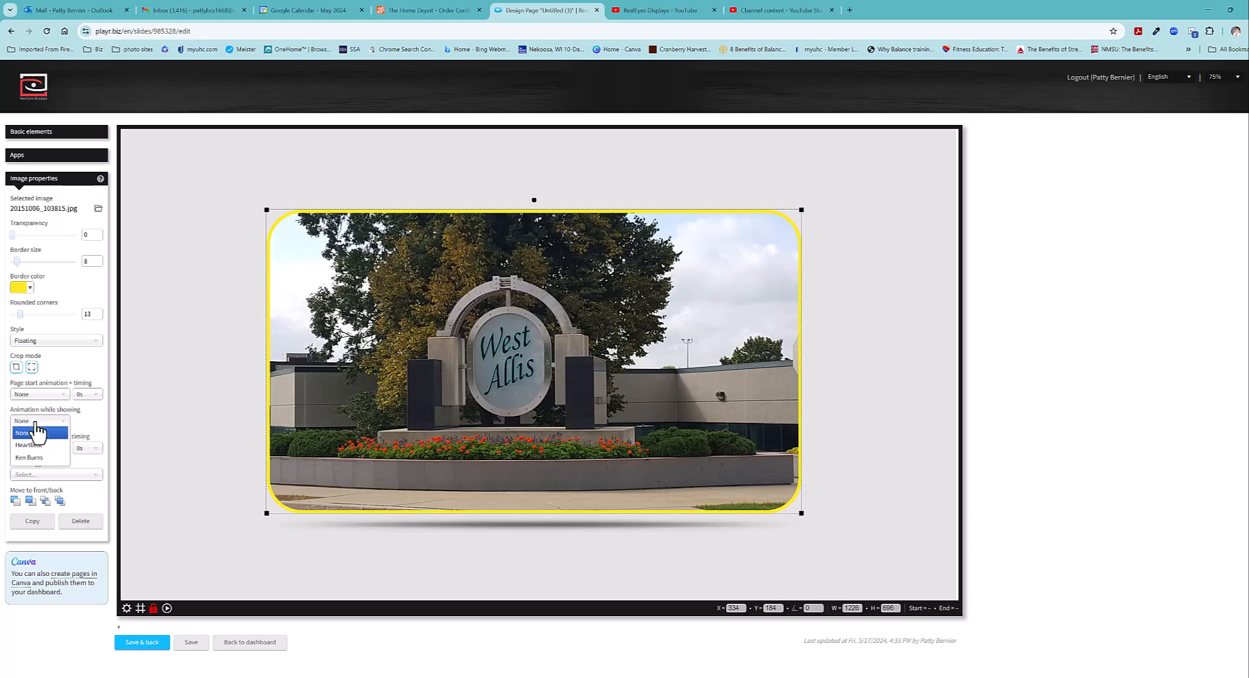
left_click(37, 458)
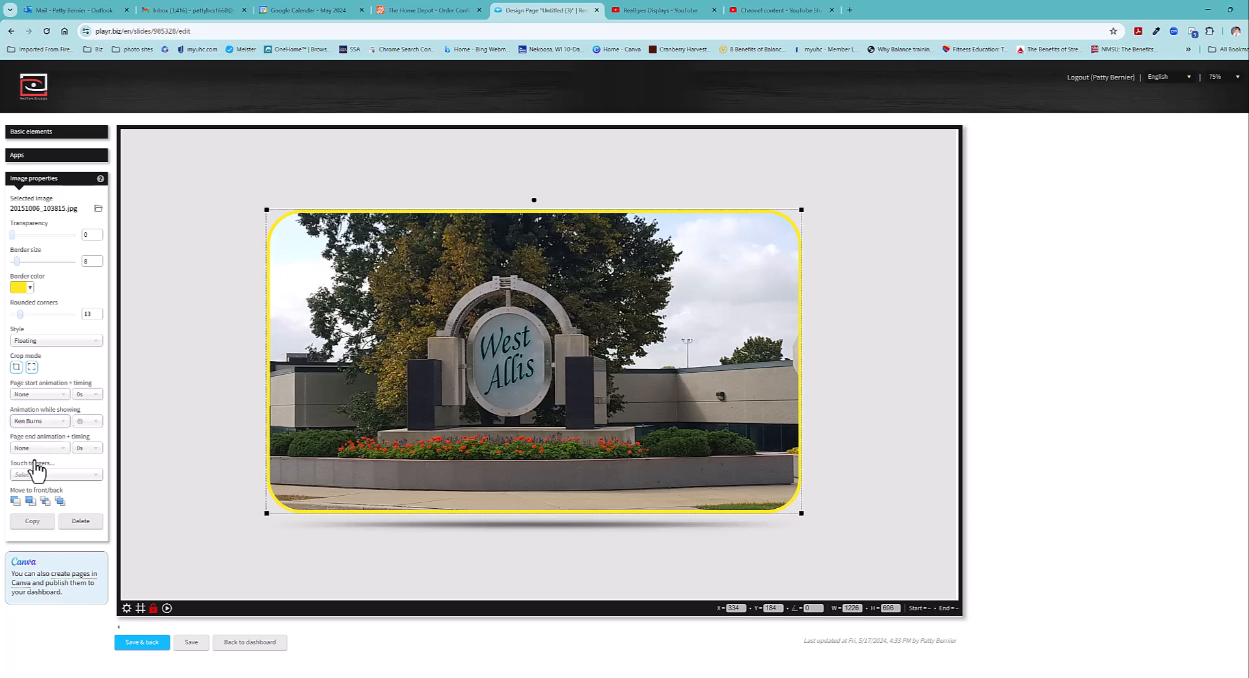
left_click(94, 425)
left_click(88, 459)
left_click(167, 610)
mouse_move(435, 382)
left_mouse_down()
mouse_move(423, 371)
mouse_move(440, 380)
left_mouse_up()
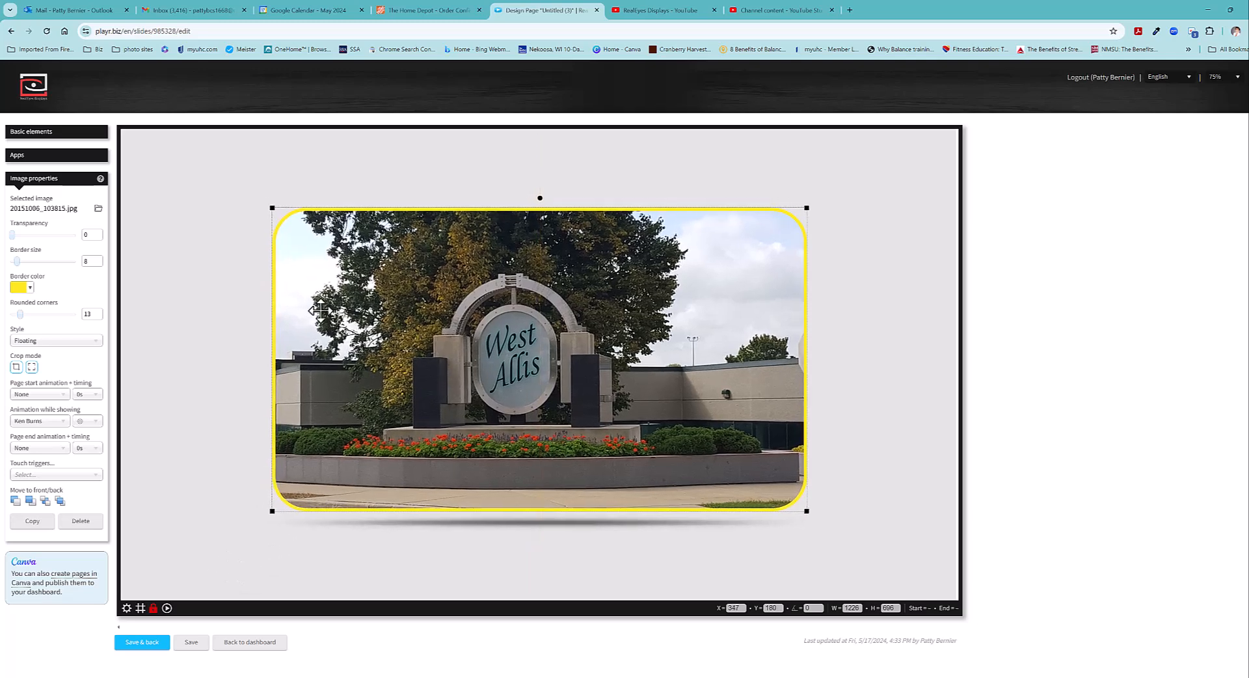